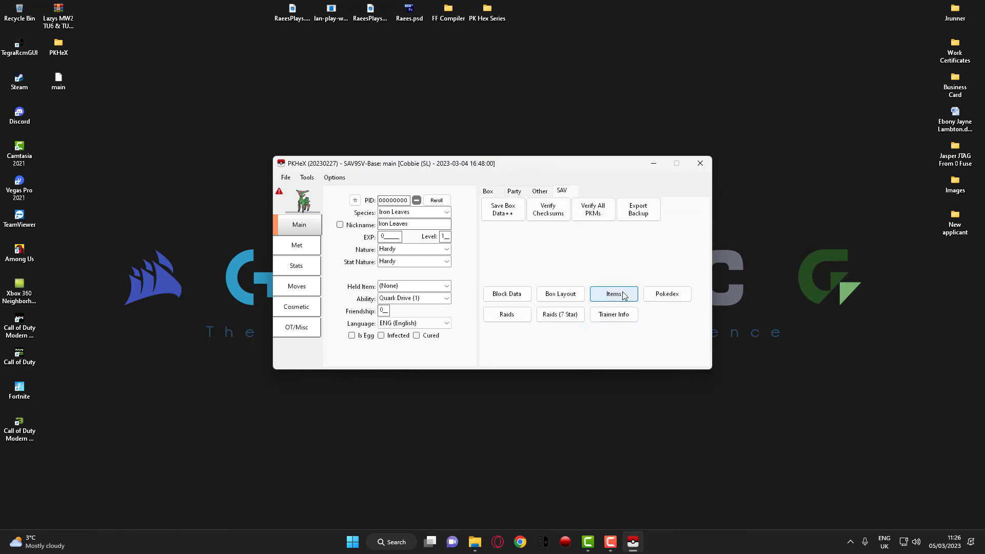
- Set the Potion count to 999 in the save's item inventory and save the inventory
click(622, 295)
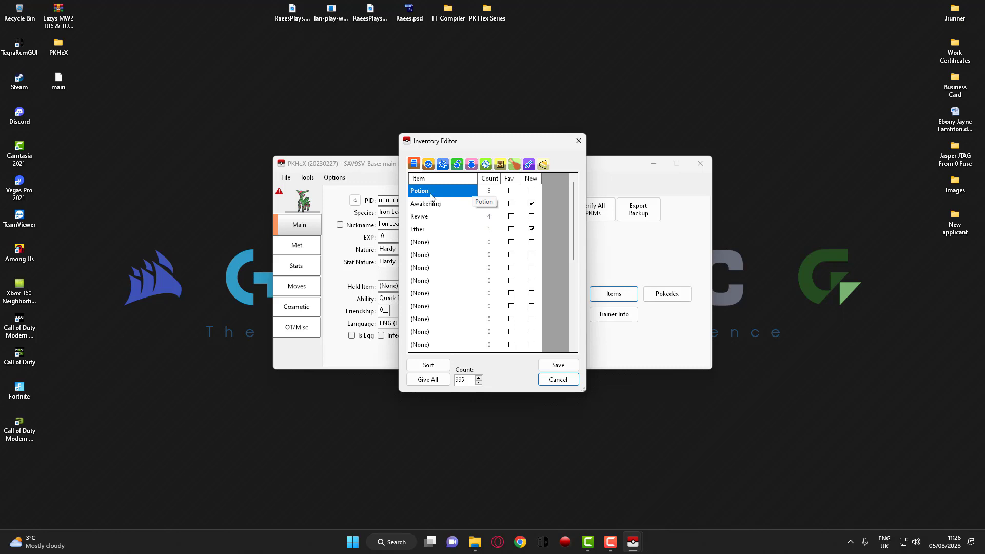
click(489, 193)
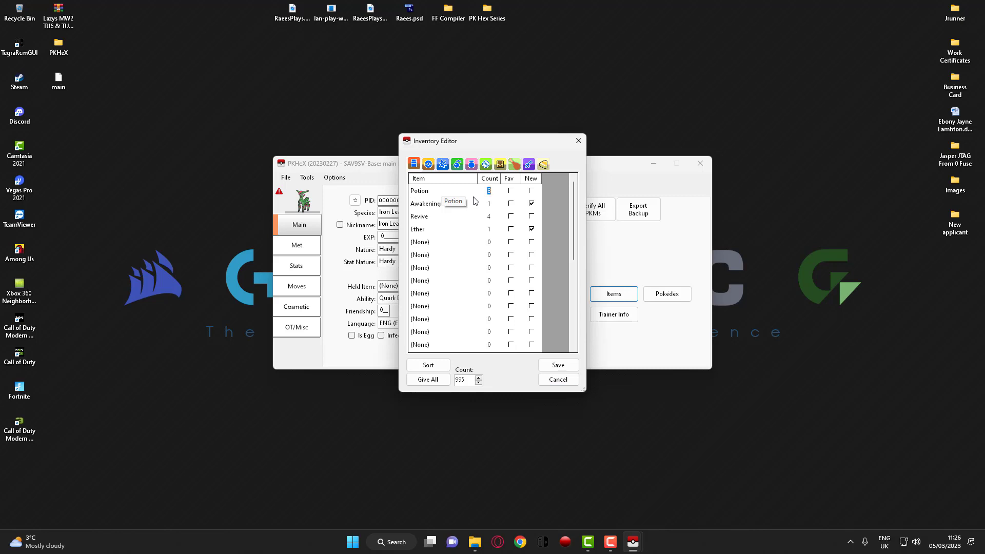
text(999)
click(558, 365)
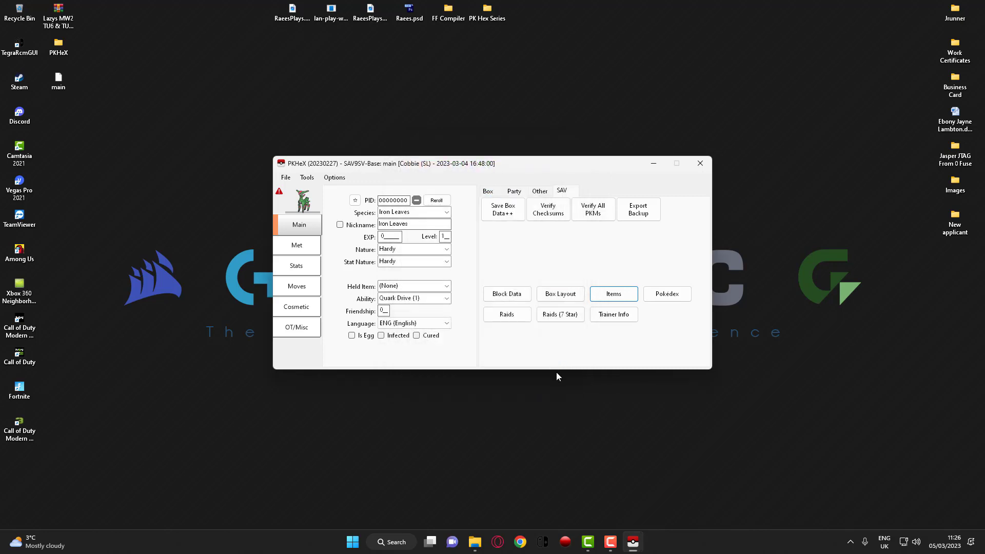
- Reopen the item inventory and add Master Ball to the first empty slot of the Poké Ball pouch
click(618, 297)
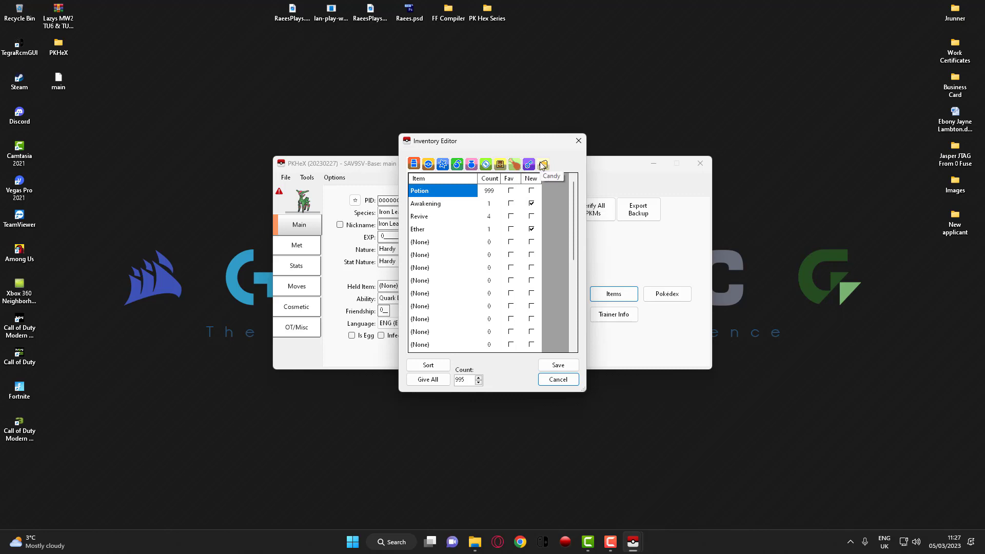
click(431, 166)
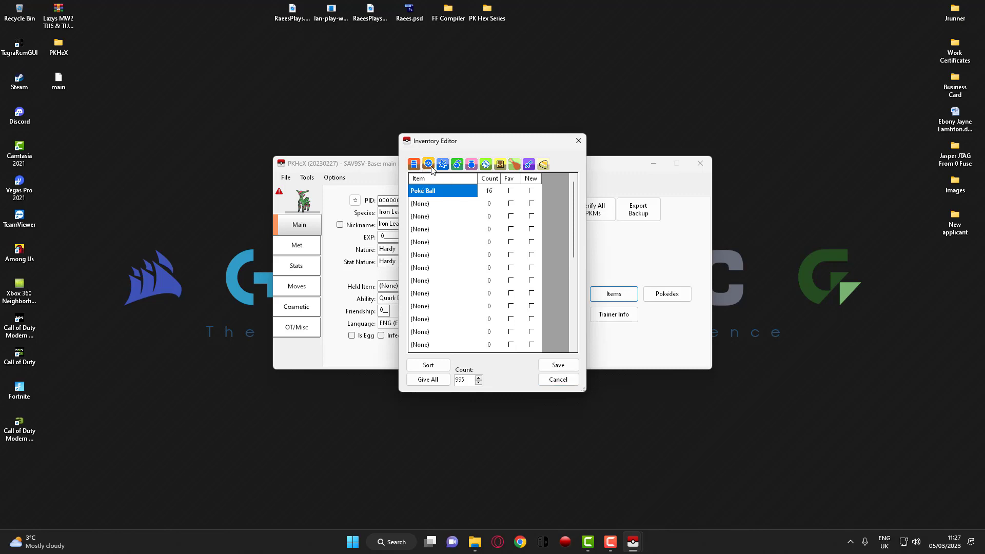
click(421, 204)
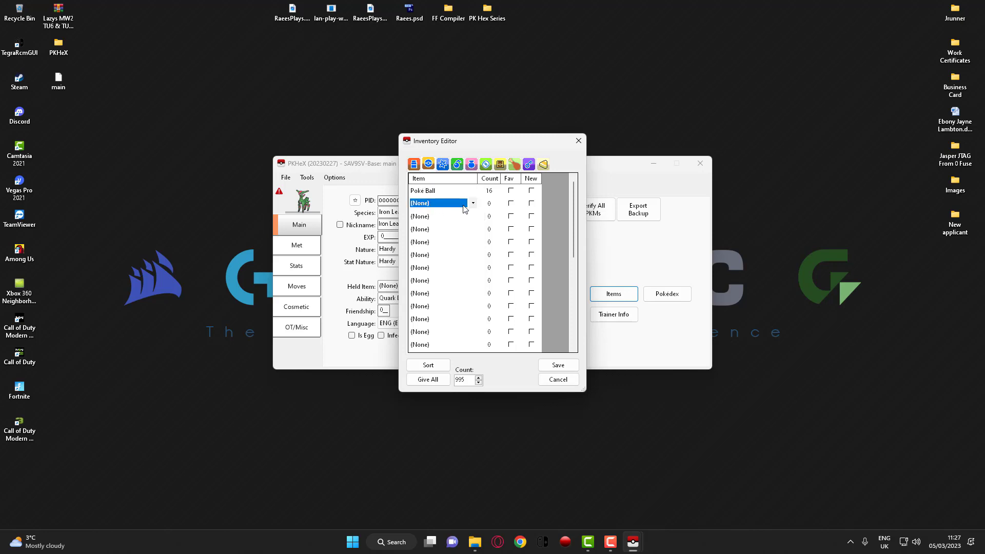
click(473, 204)
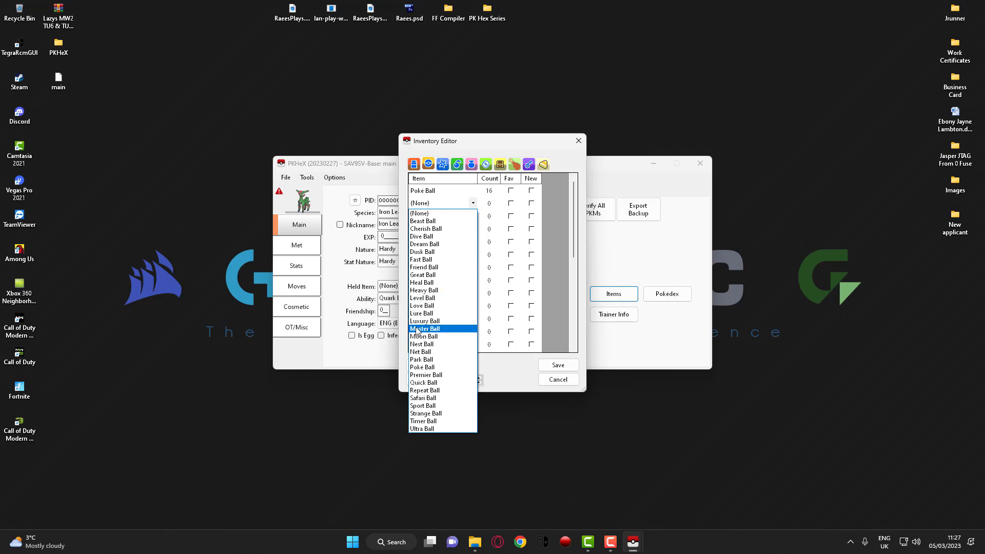
click(438, 333)
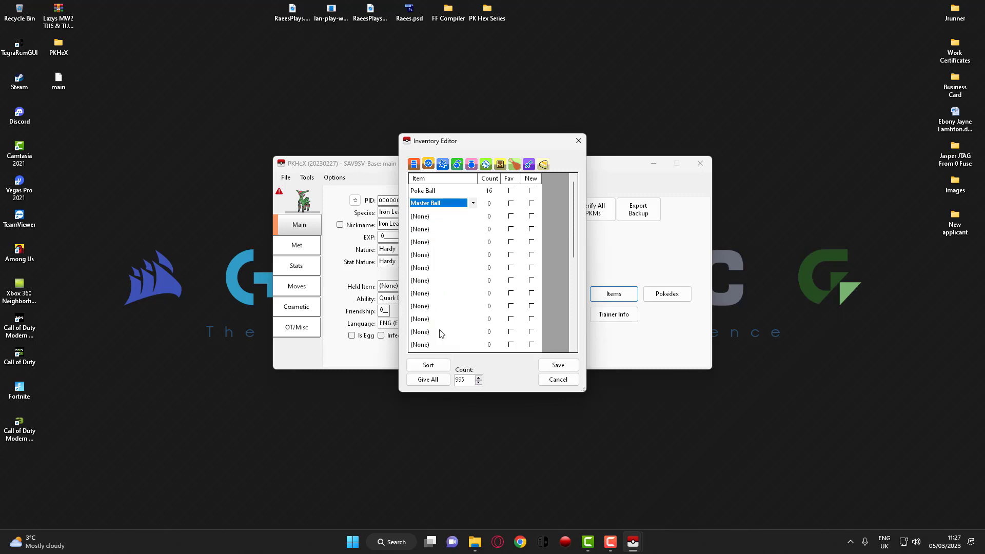
- Give Master Ball a count of 999 with the New flag enabled, and save the inventory
click(490, 205)
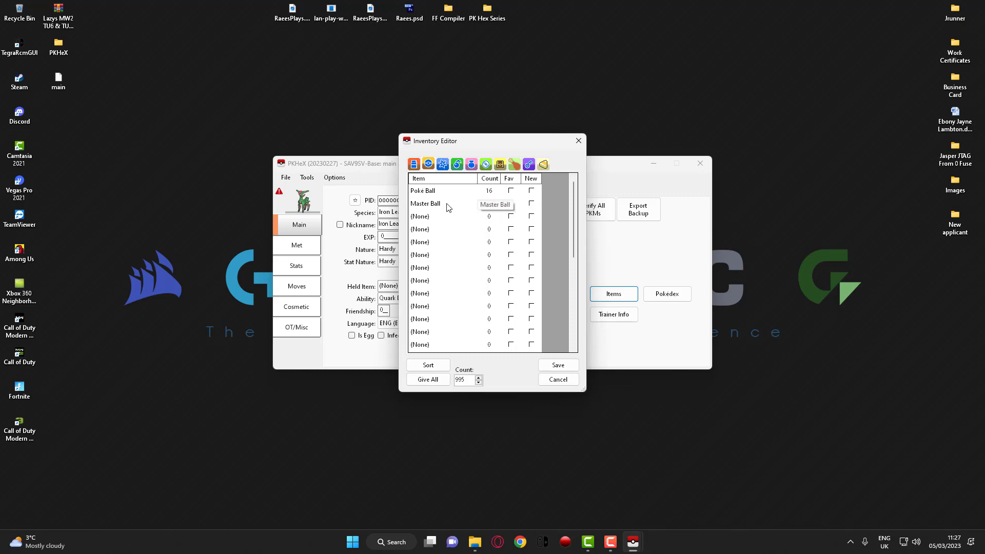
click(488, 203)
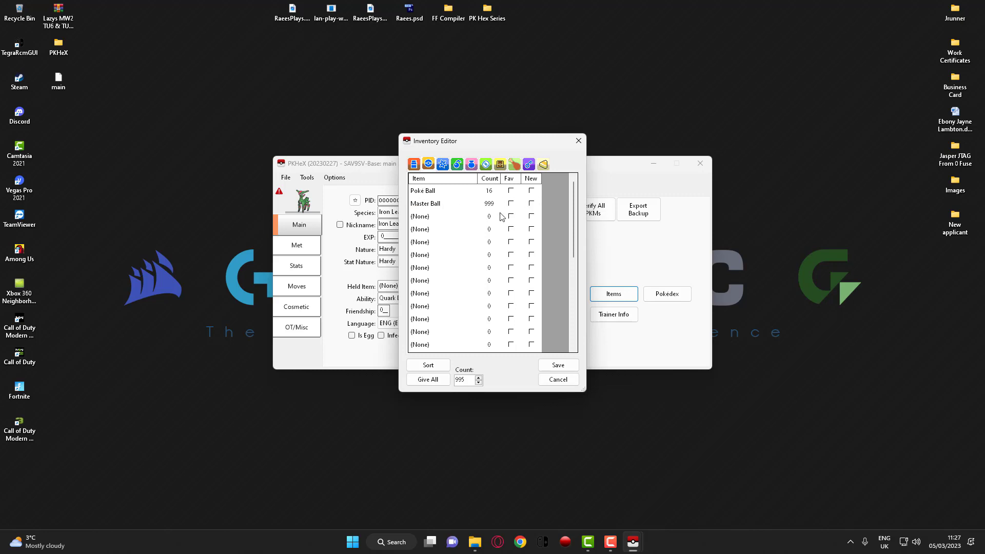
click(532, 204)
click(556, 366)
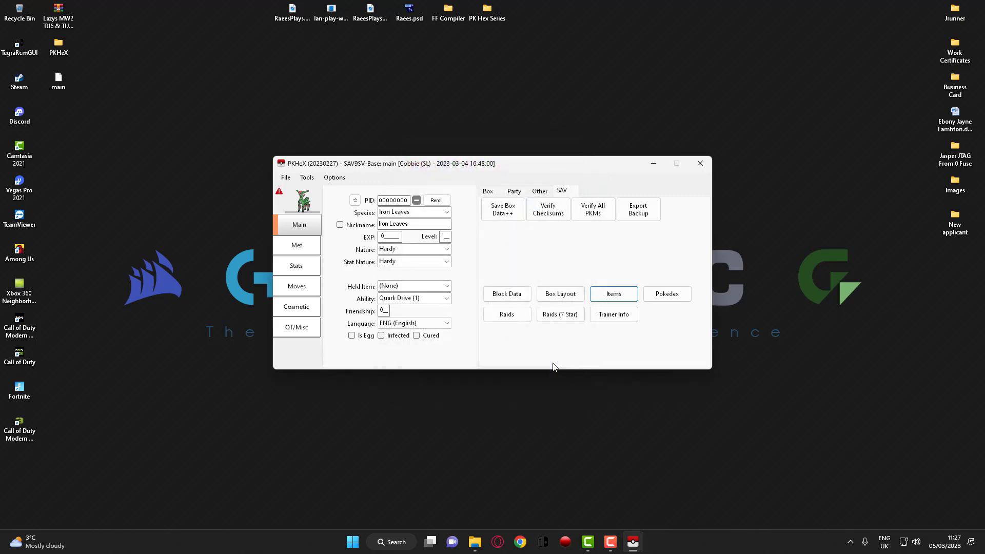
- Reopen the item inventory and add Rare Candy to the first slot of the empty pouch that offers it
click(619, 303)
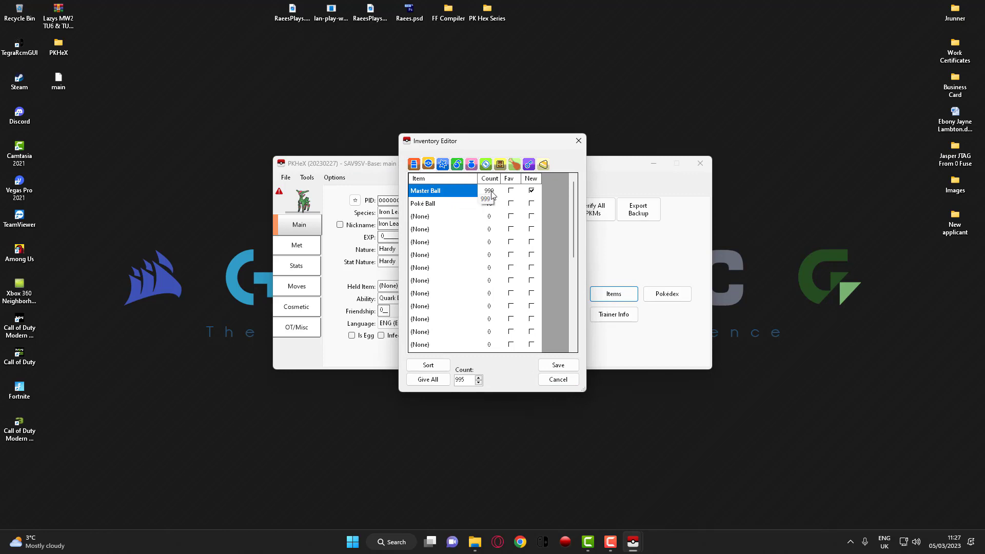
click(473, 164)
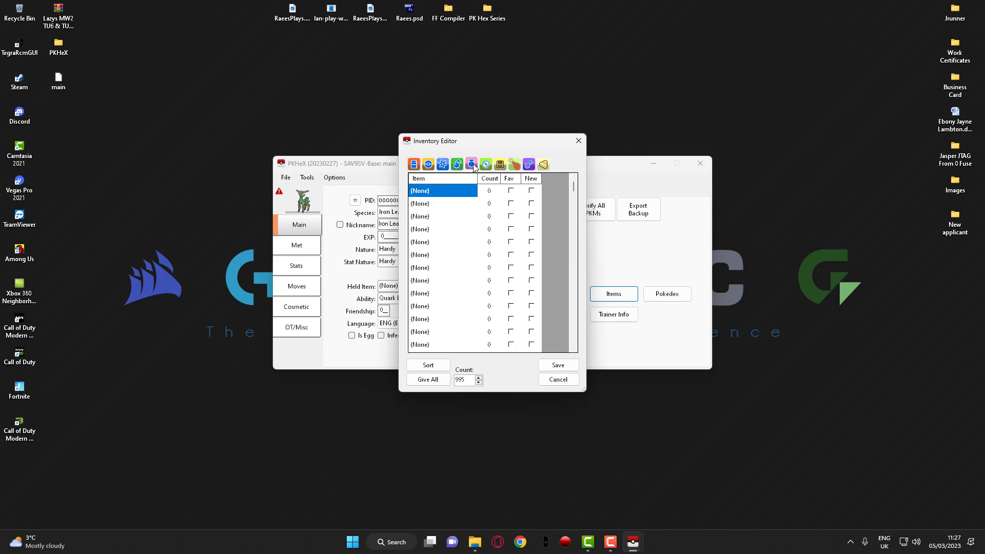
click(473, 193)
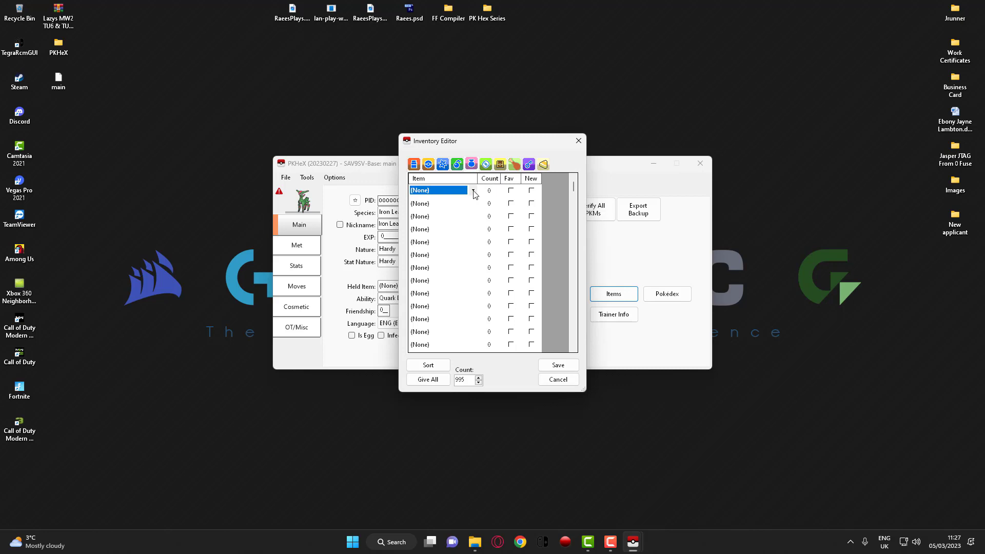
click(473, 194)
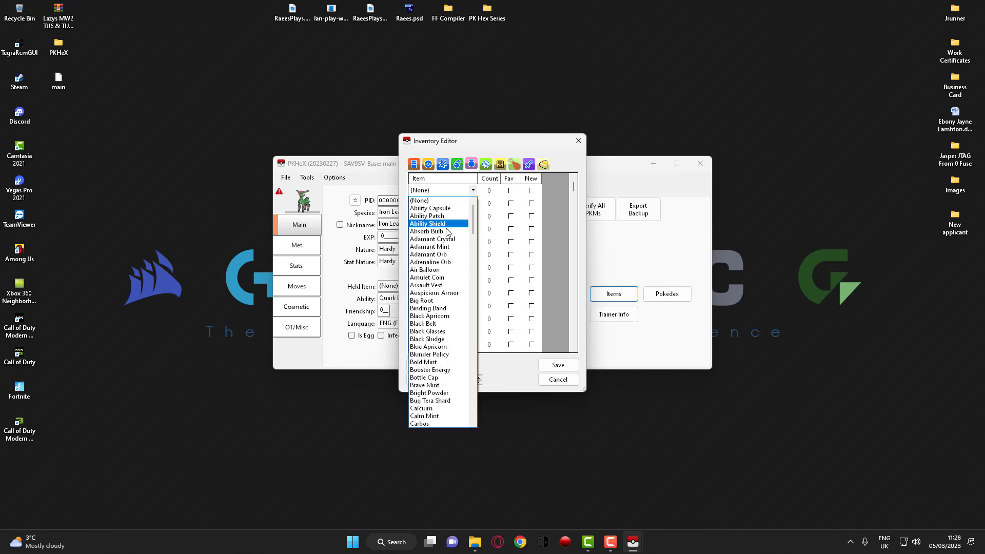
scroll(441, 344, down, 1)
scroll(440, 345, down, 5)
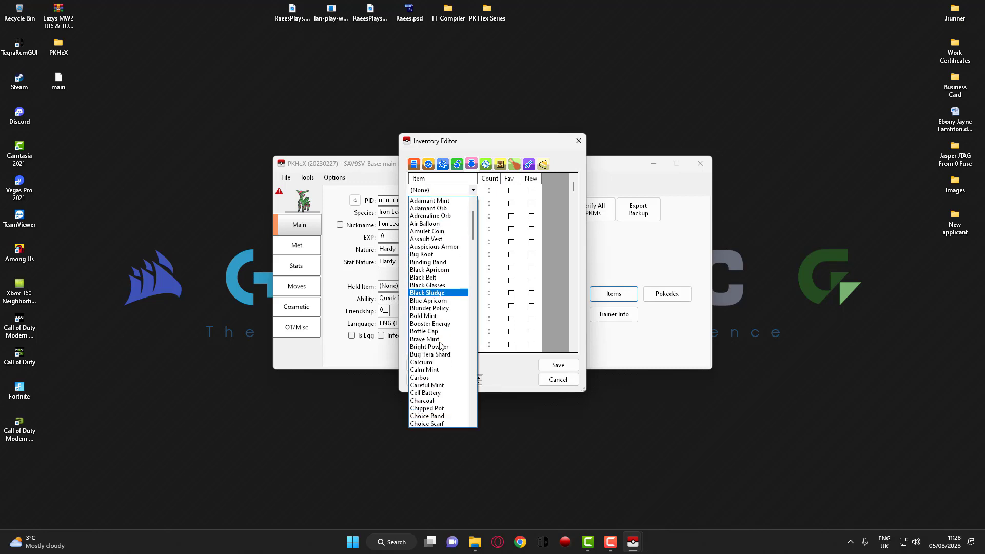
scroll(440, 345, down, 9)
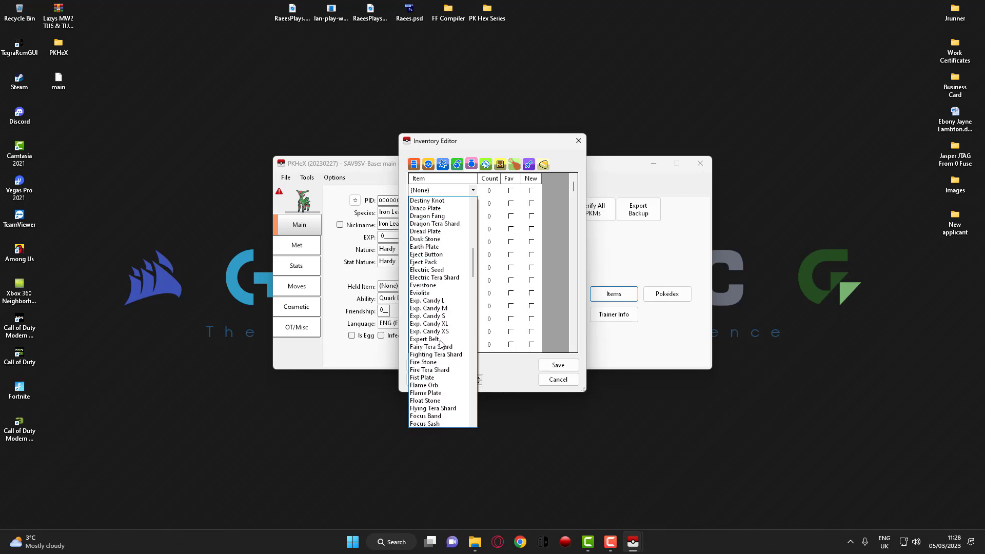
scroll(441, 344, down, 2)
key(r)
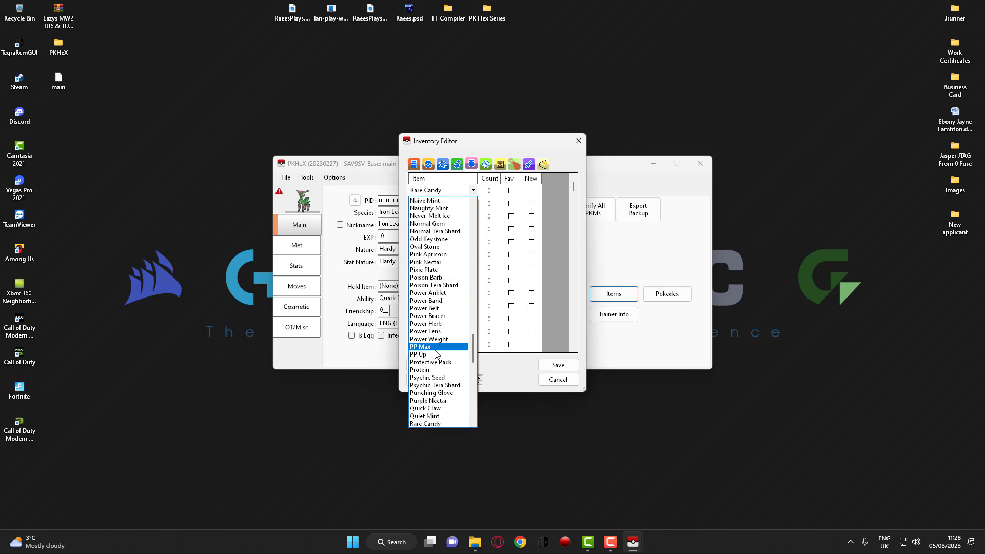
click(435, 424)
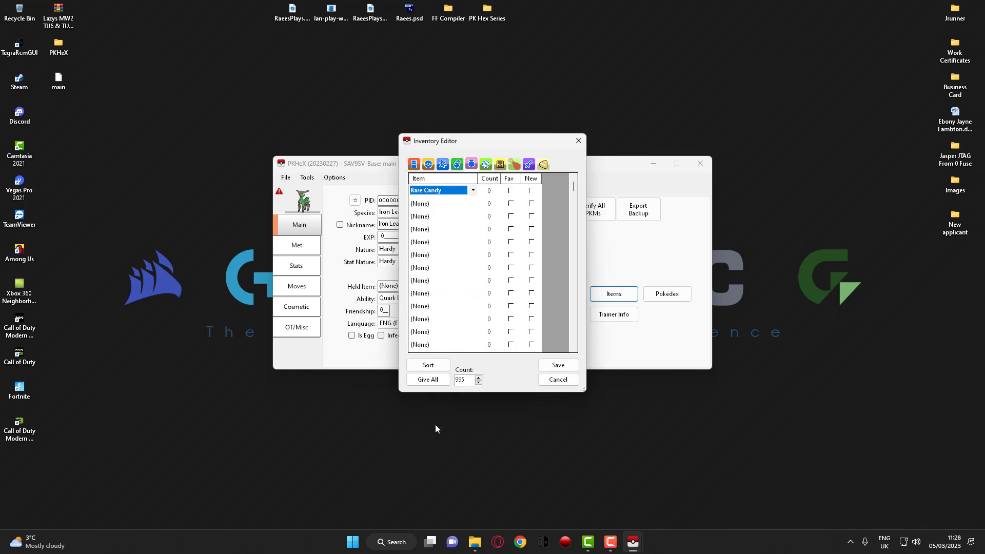
- Give Rare Candy a count of 999 with the New flag enabled, and save the inventory
click(491, 192)
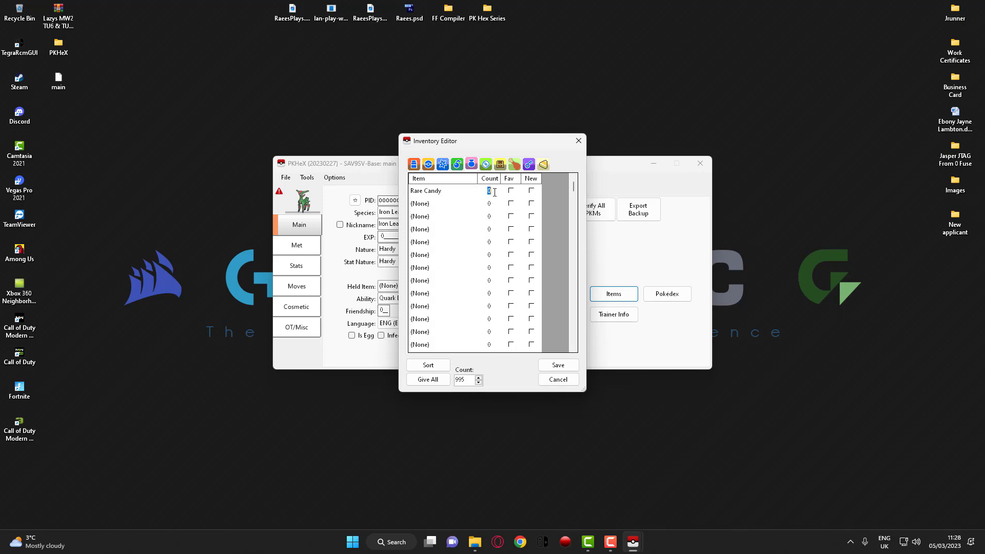
click(532, 191)
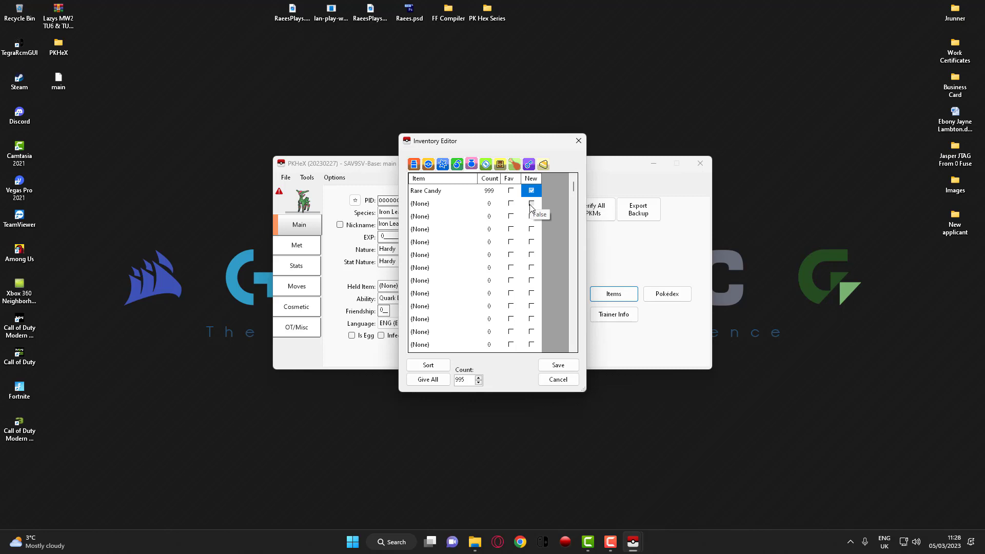
click(561, 366)
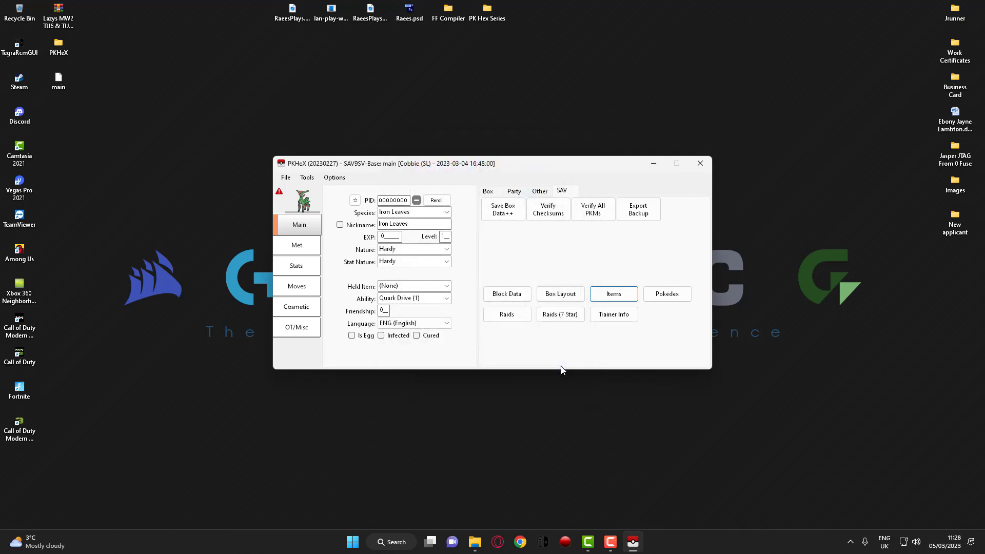
- Review the Potion, Master Ball and Rare Candy entries in their inventory pouches, and close the inventory editor
click(616, 297)
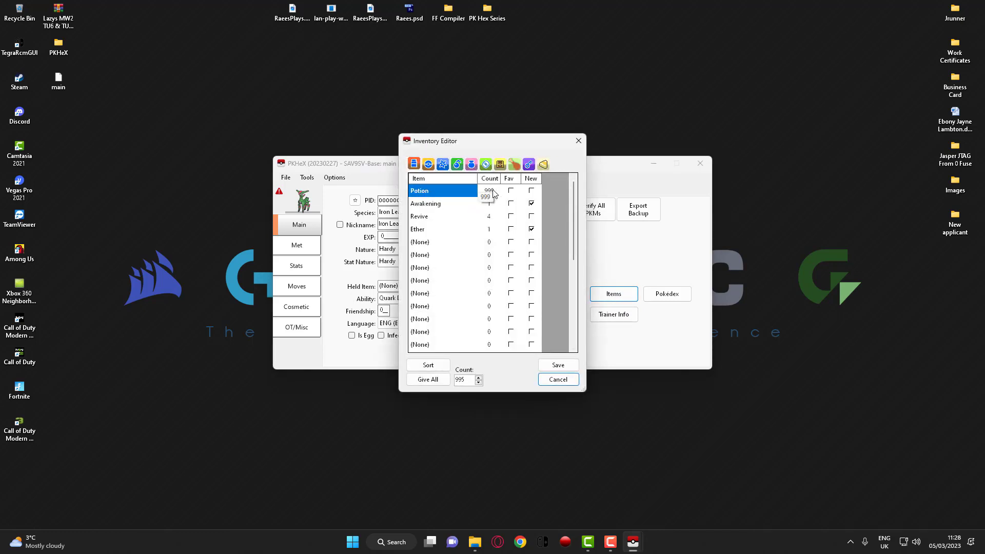
click(430, 165)
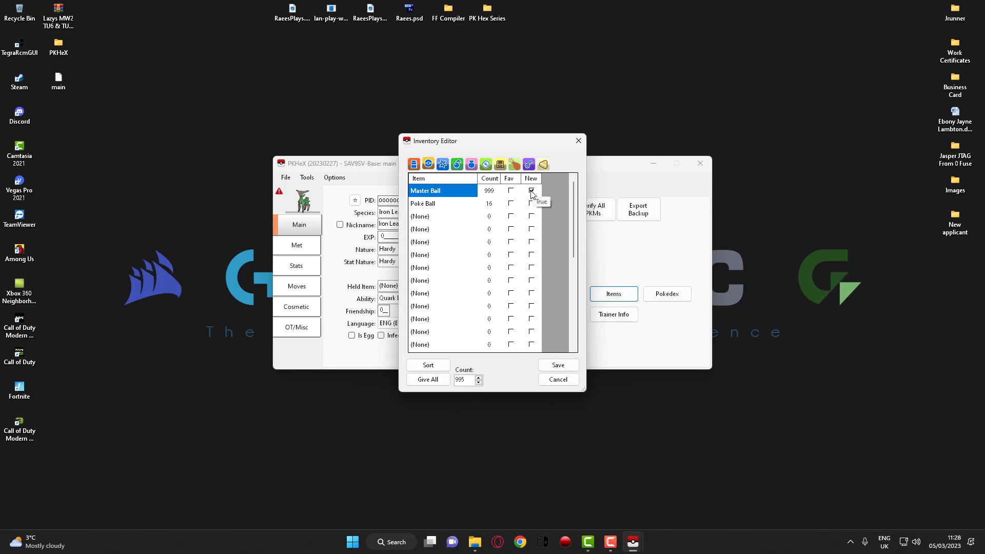
click(471, 165)
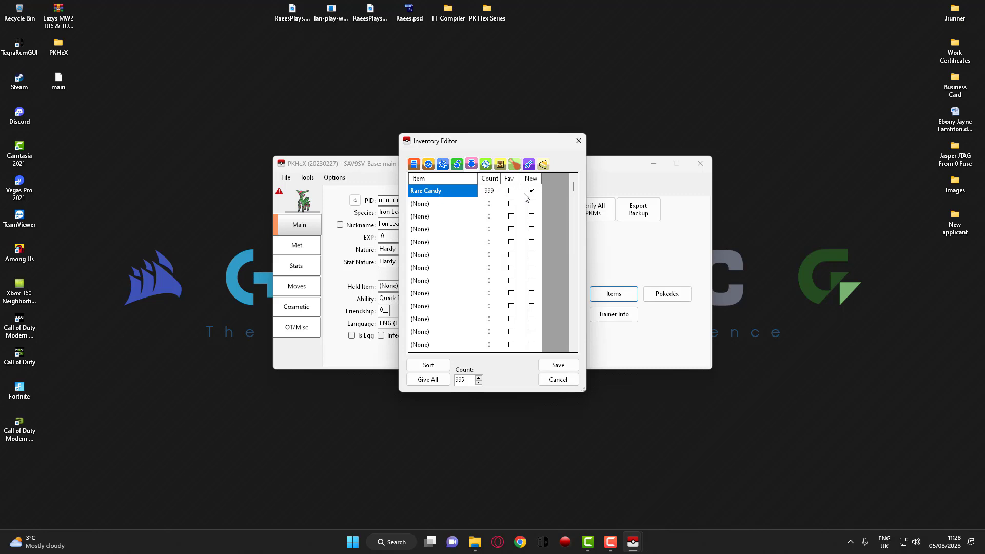
click(565, 366)
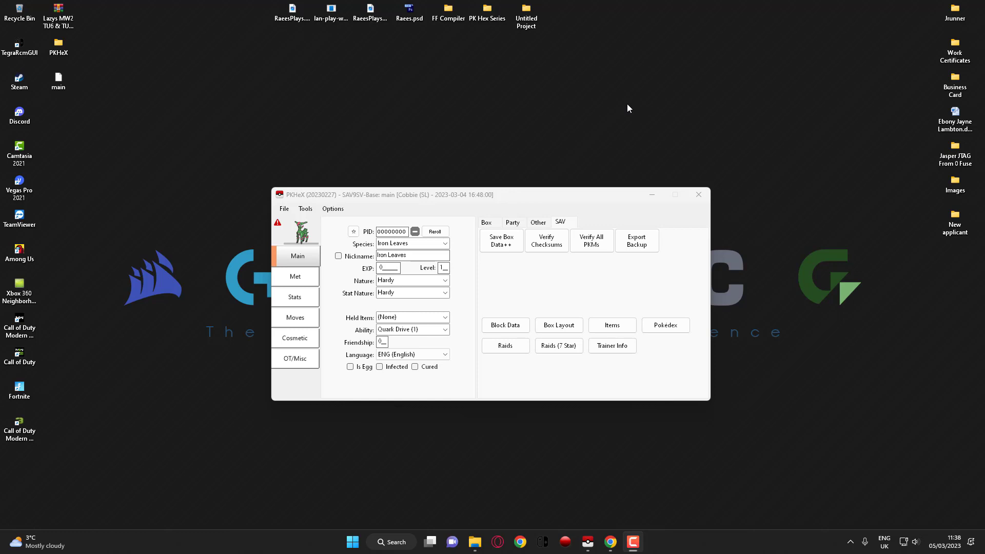
click(612, 325)
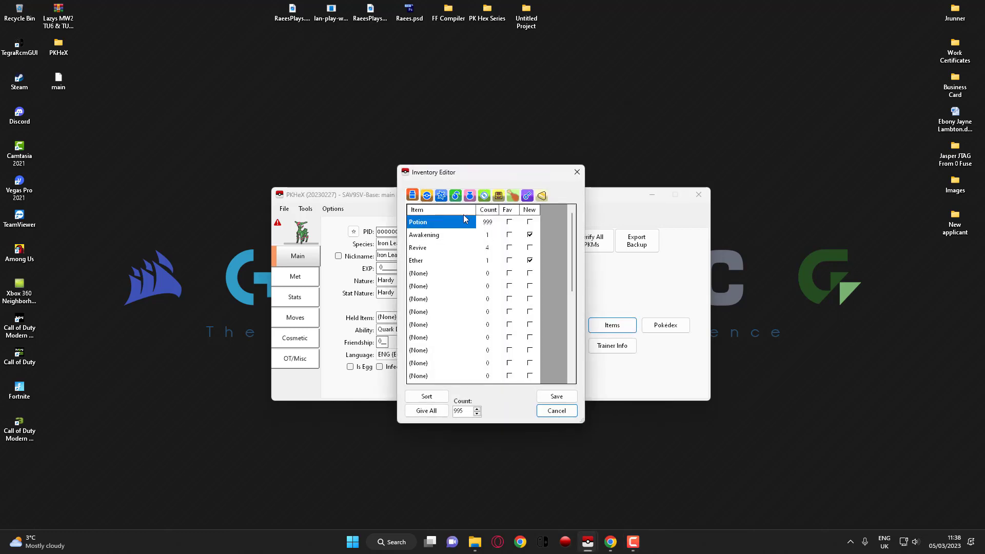
click(427, 195)
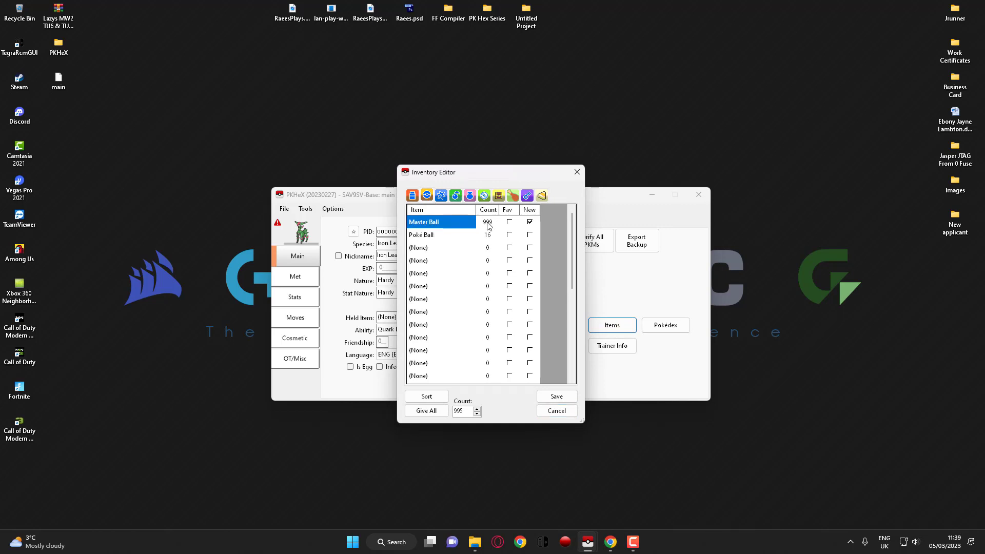
click(577, 172)
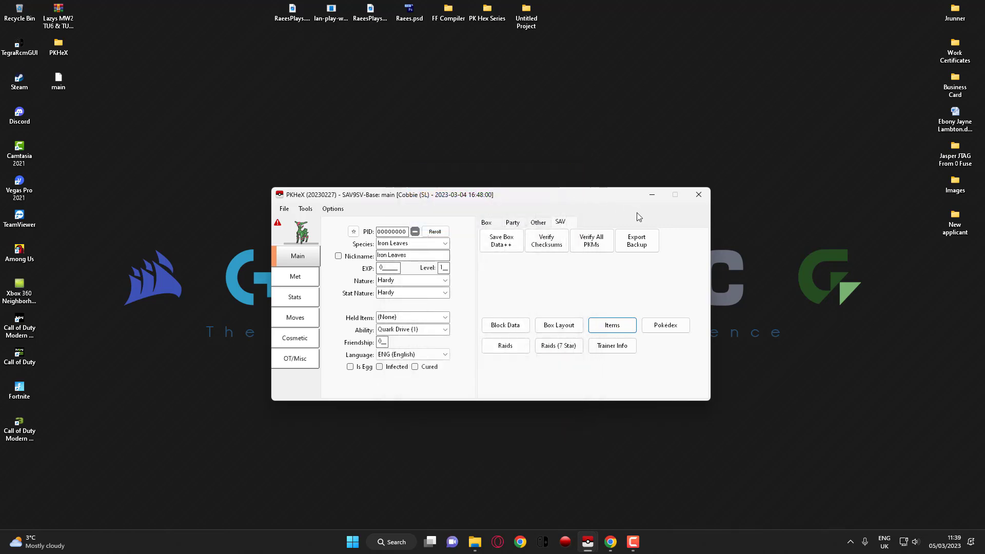
- Export the edited save file to the Desktop as main, replacing the existing file
click(284, 208)
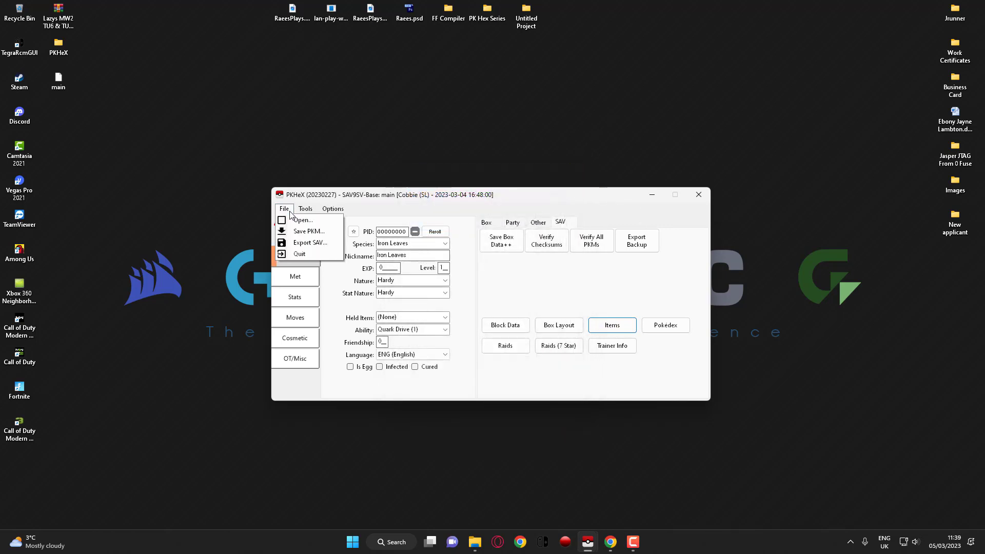
click(314, 243)
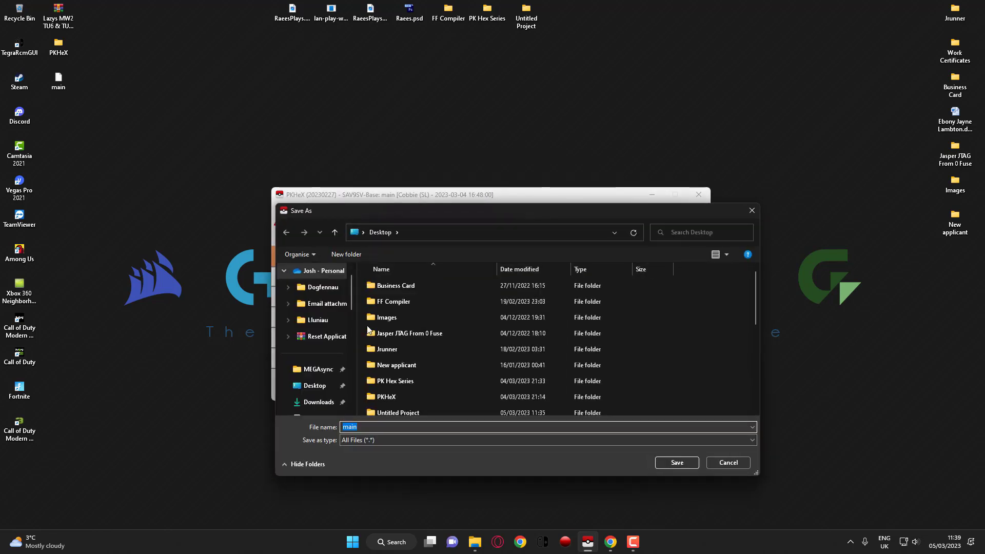
scroll(354, 292, down, 3)
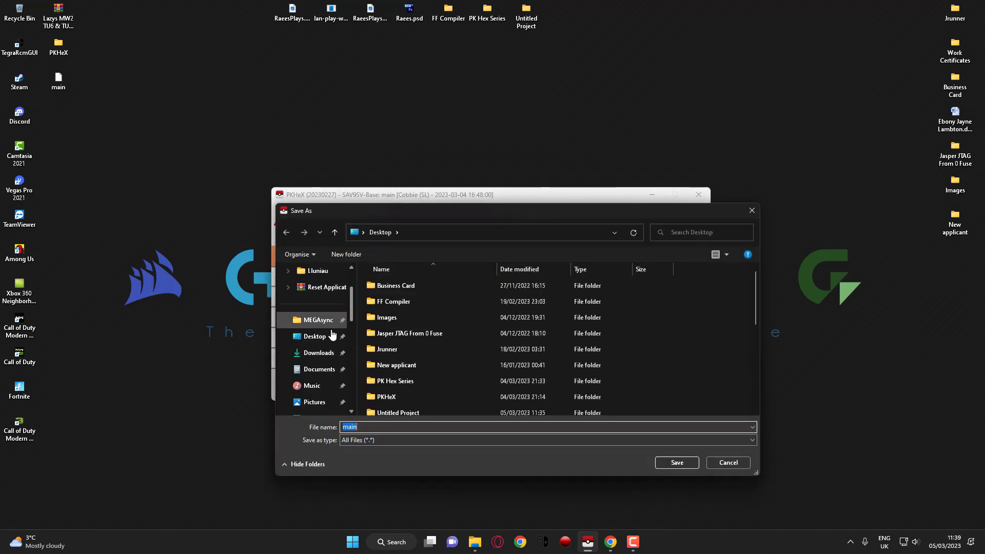
click(331, 338)
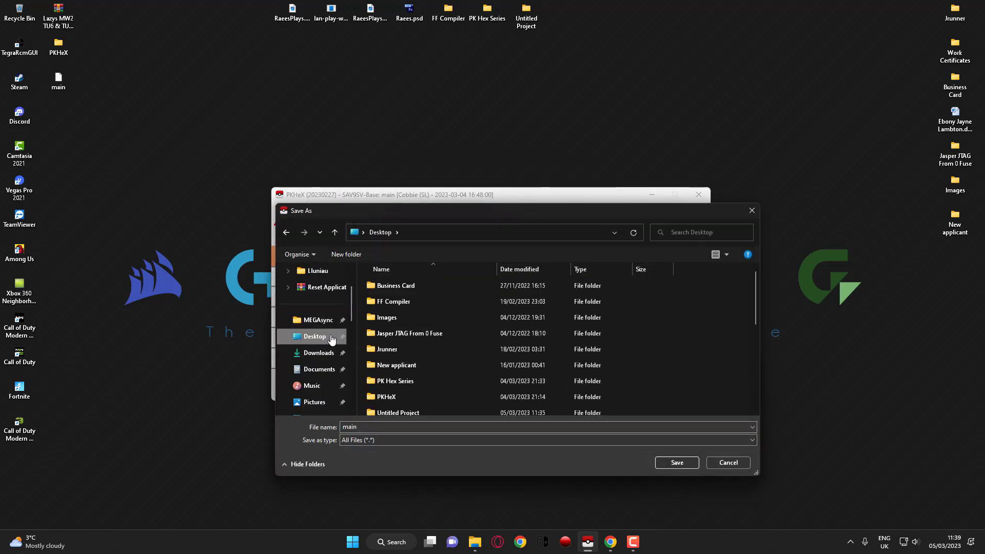
click(677, 463)
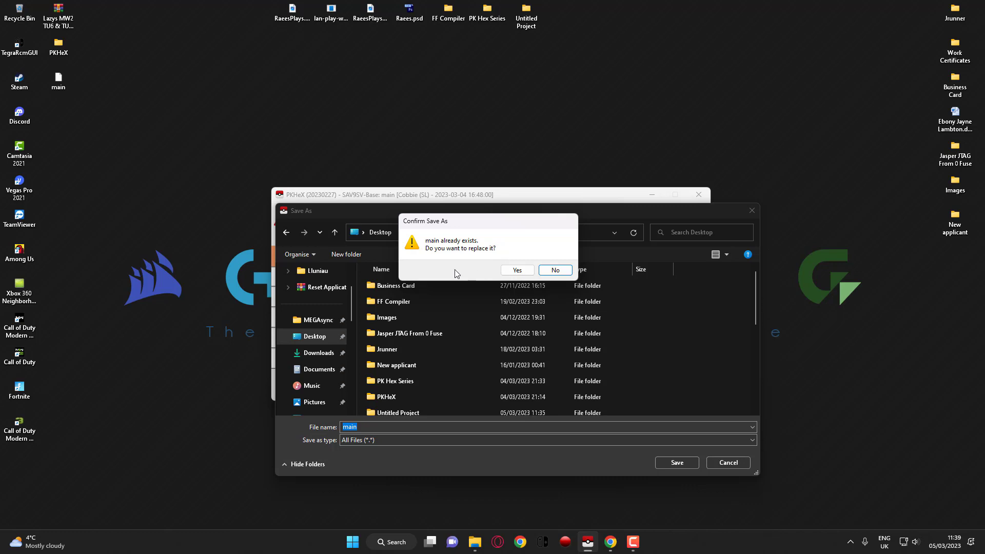
click(517, 271)
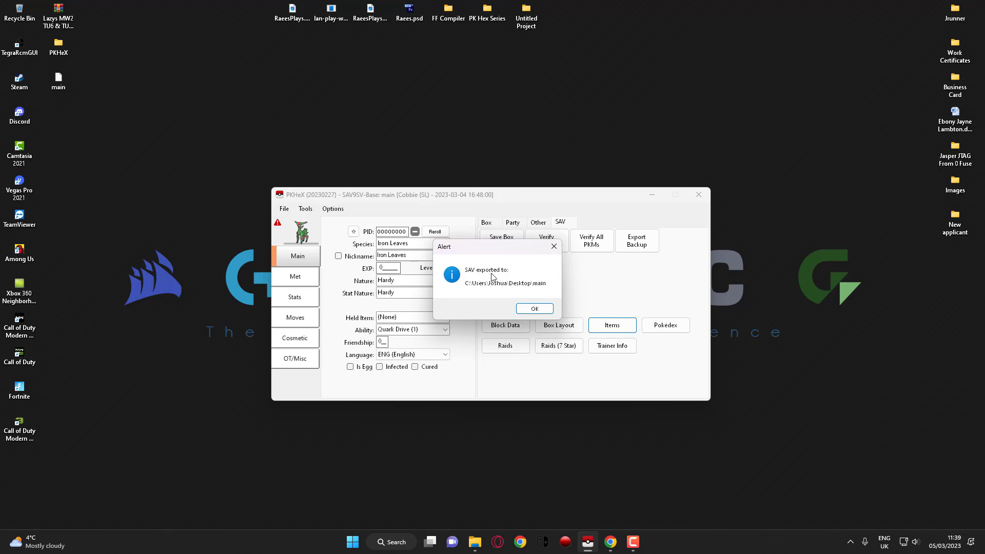
- Dismiss the export message, close PKHeX, and bring up the SWITCH SD (F:) drive in a smaller File Explorer window beside the desktop icons
click(535, 310)
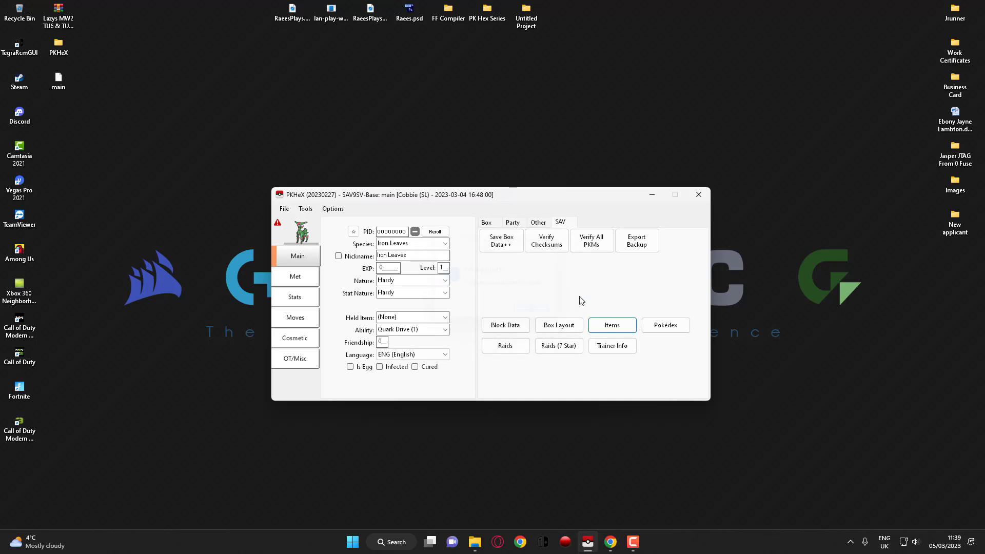
click(701, 197)
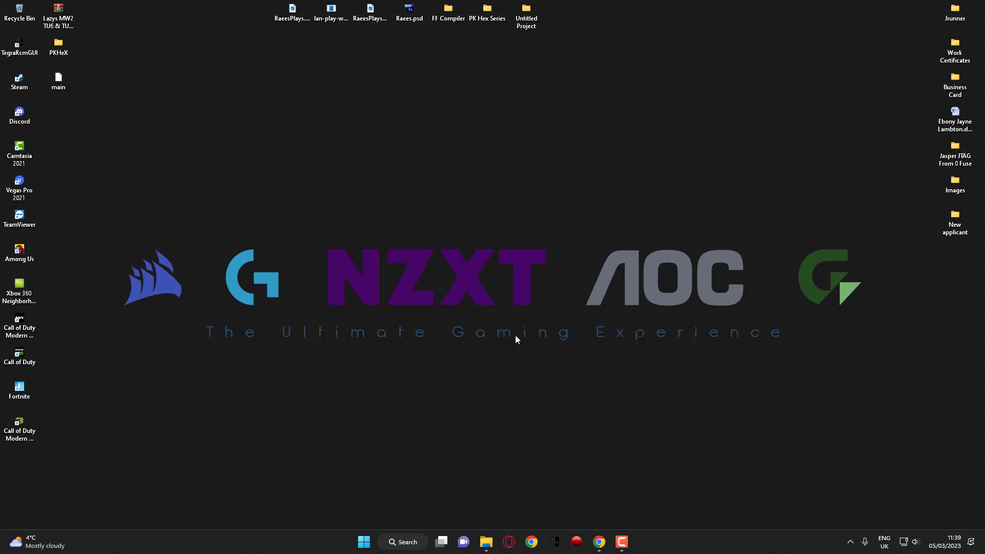
click(486, 542)
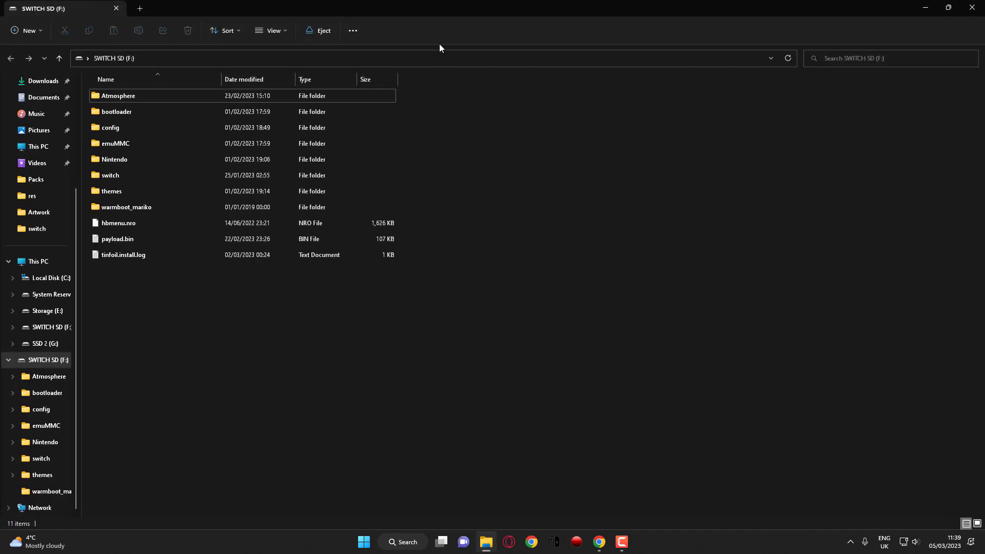
drag(441, 8, 595, 86)
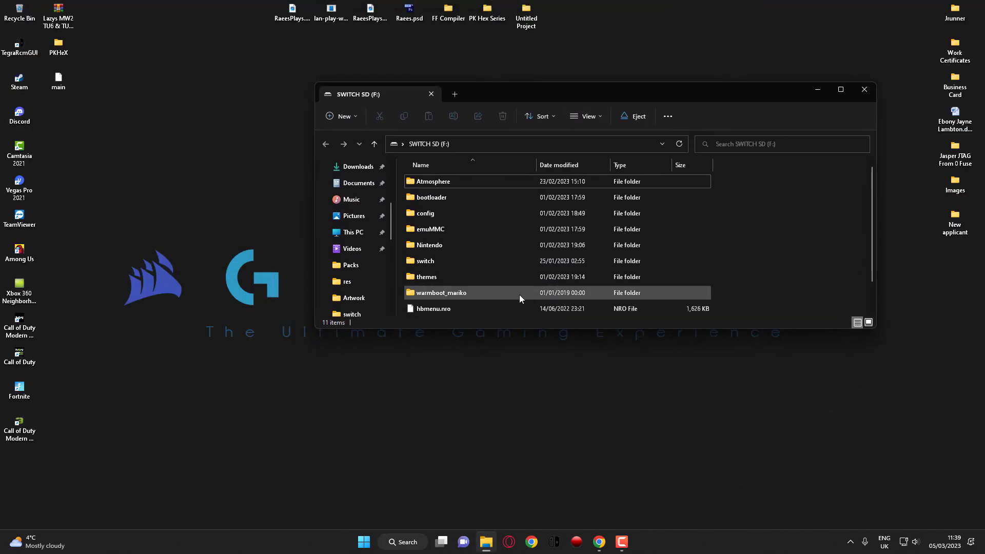
- Open the Pokémon Scarlet backup folder 20230304_210736 on the SD card, under switch, EdiZon, saves, 0100A3D008C5C000
double_click(432, 260)
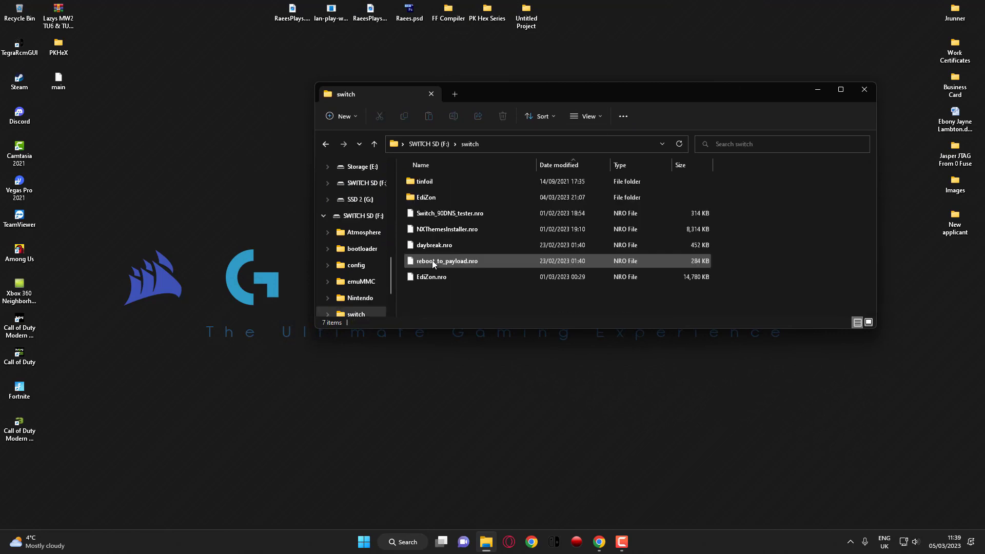
double_click(435, 199)
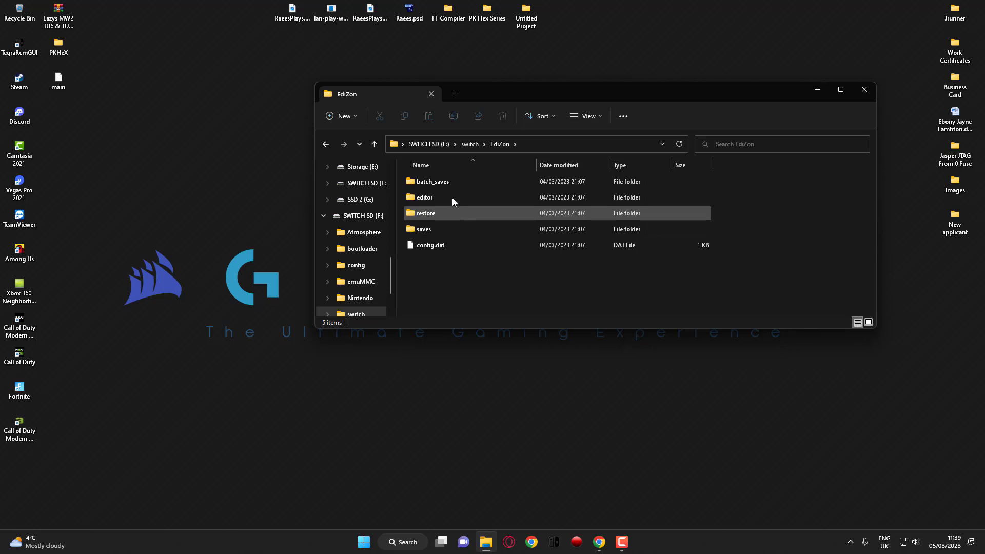
double_click(435, 229)
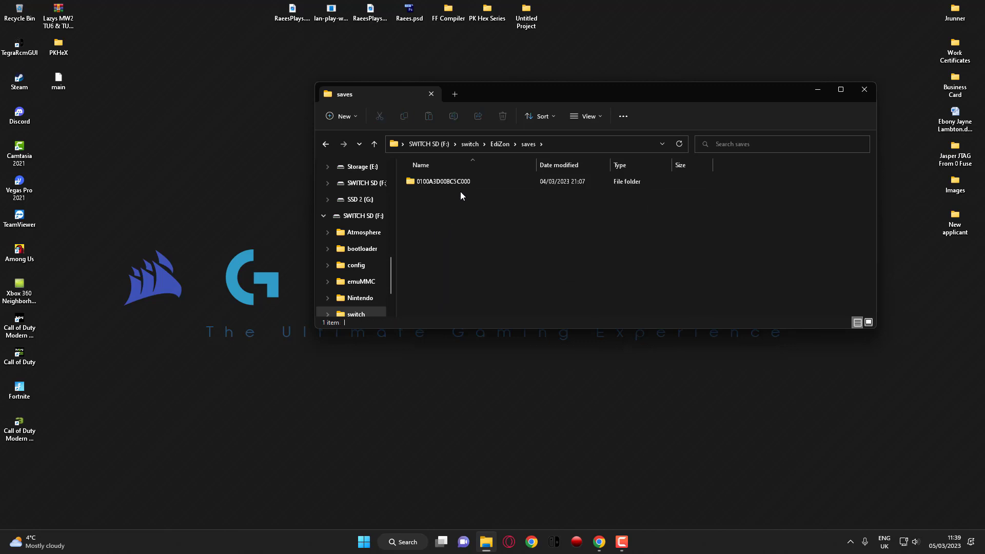
double_click(449, 183)
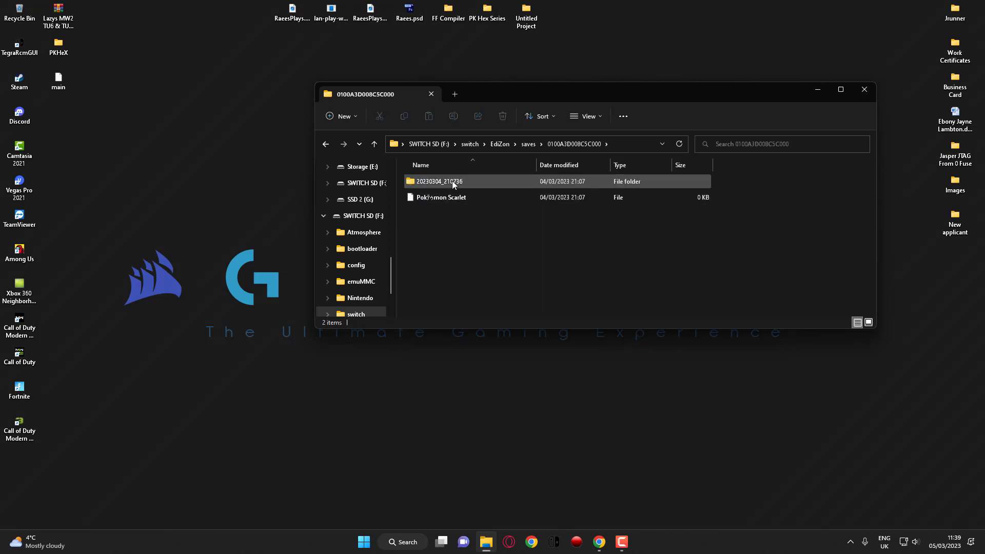
double_click(455, 182)
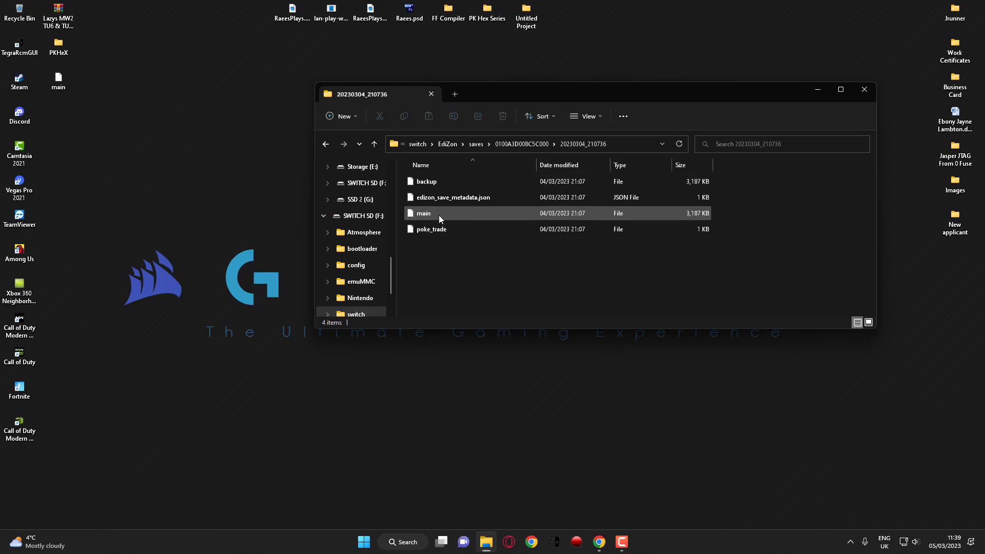
- Copy the main file from the Desktop into the 20230304_210736 backup folder, replacing the existing file, and close the folder window
click(61, 80)
drag(61, 81, 436, 262)
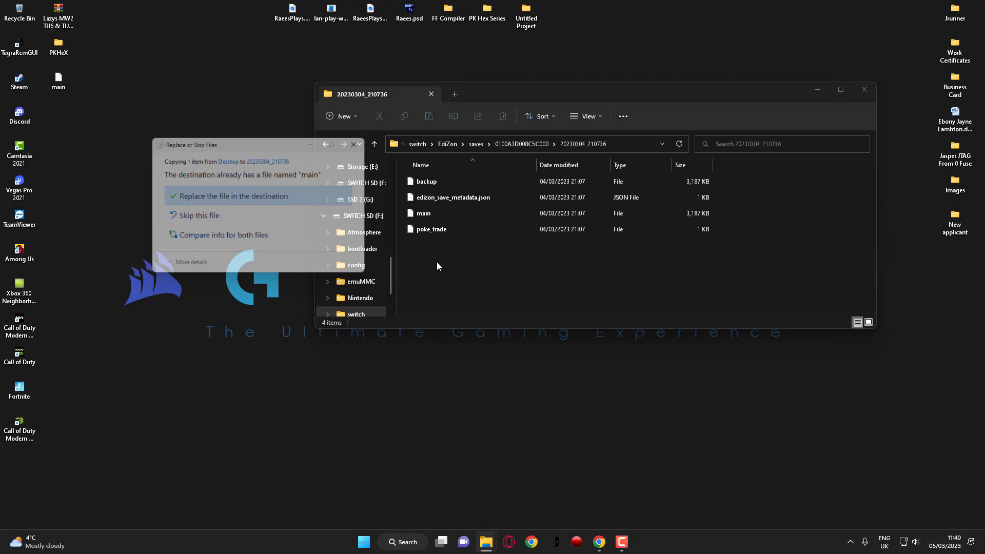
click(238, 191)
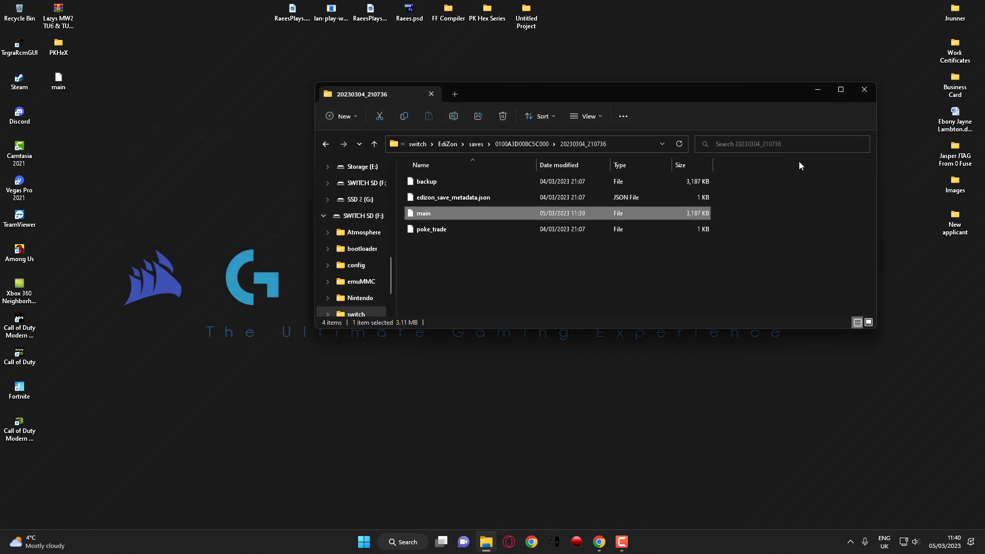
click(864, 91)
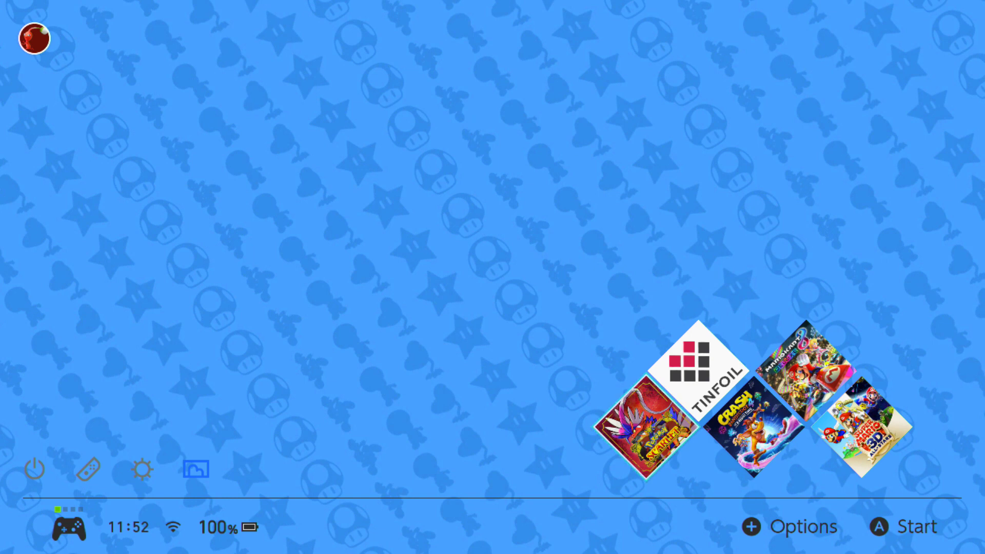
- Switch to the Nintendo Switch home screen, open the homebrew menu, and launch the EdiZon application
key(Down)
key(Left)
key(Right)
key(Return)
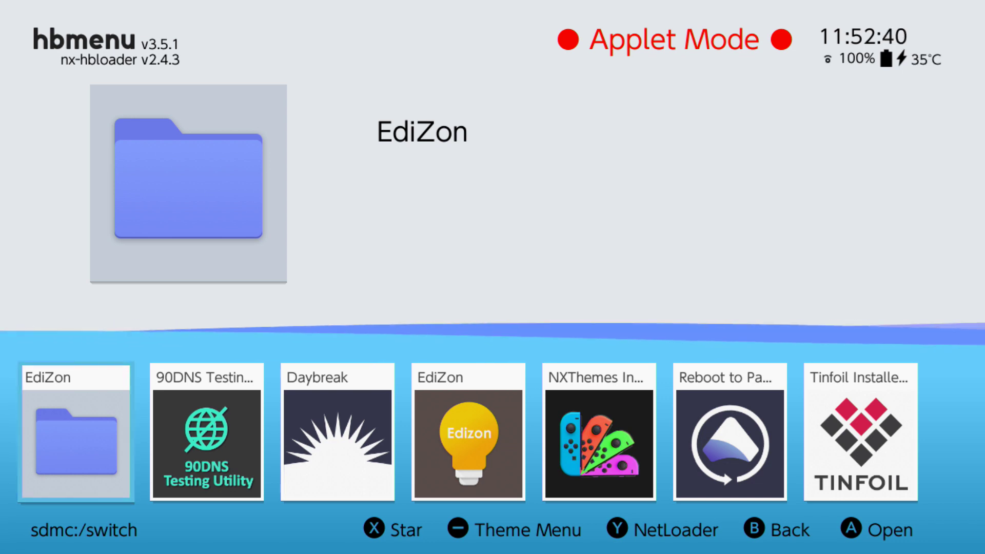
key(Right)
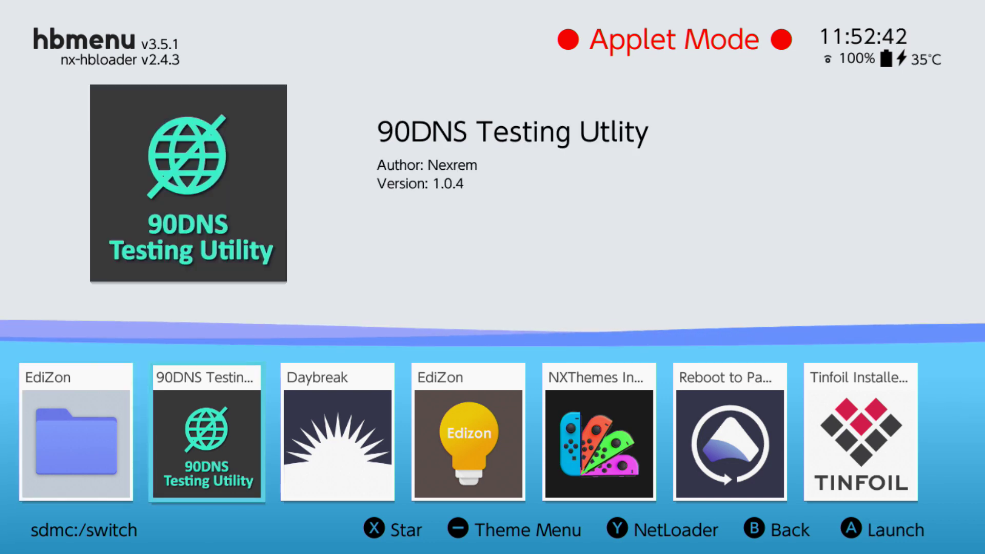
key(Right)
key(Right)
key(Return)
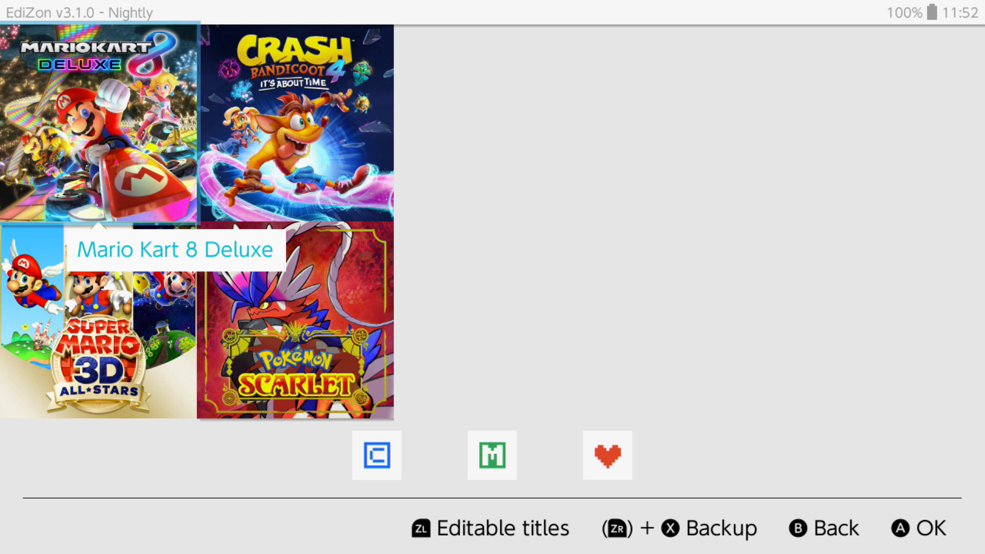
- Select Pokémon Scarlet among the EdiZon titles and choose the existing user profile
key(Down)
key(Right)
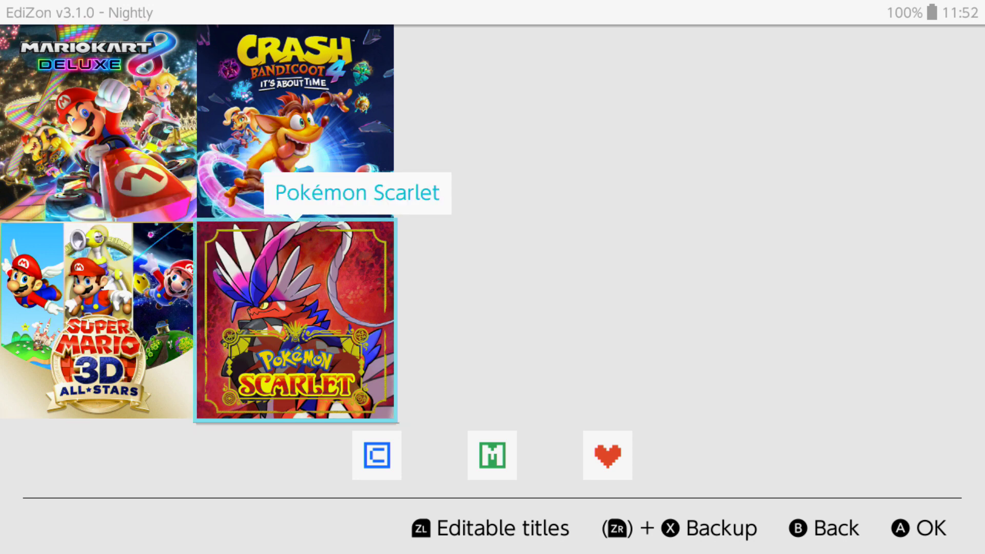
key(Return)
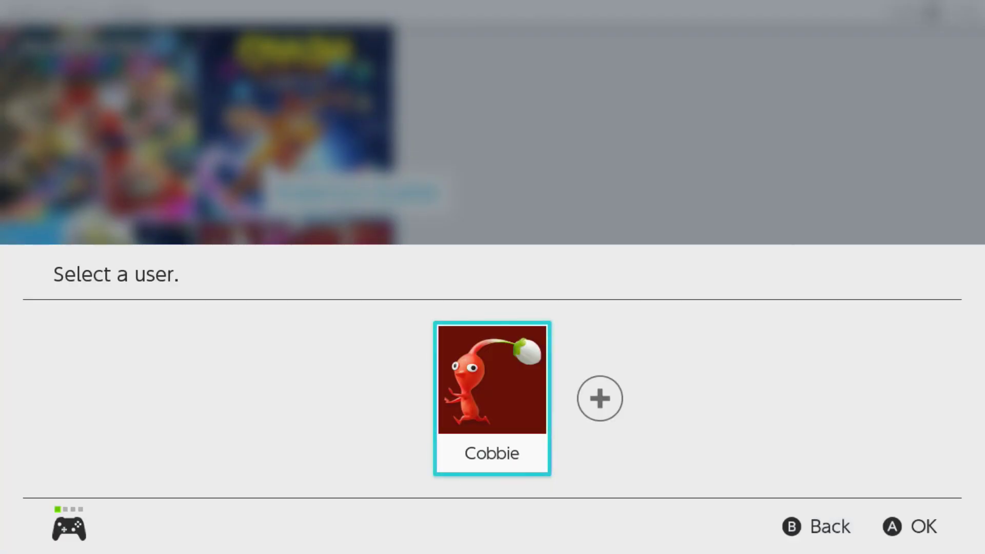
key(Return)
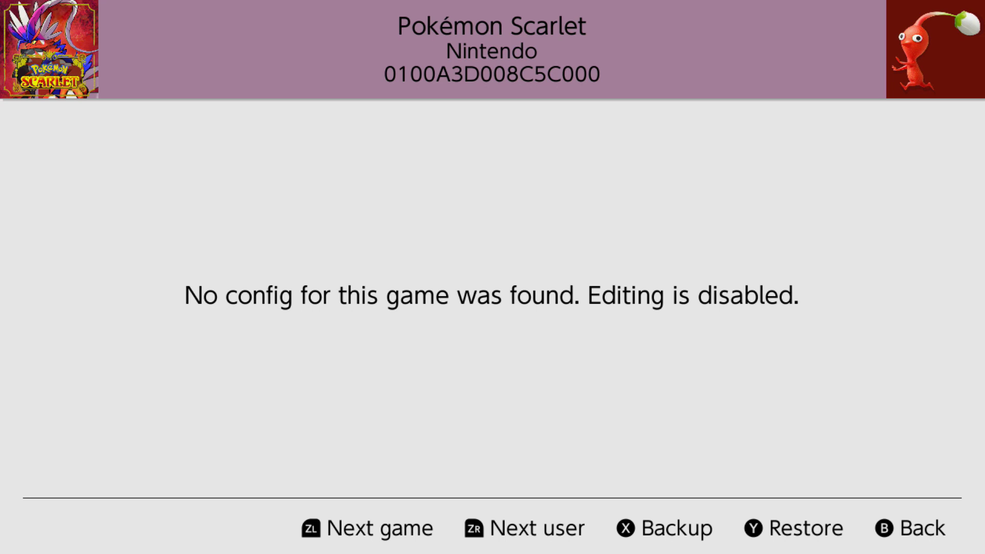
- Restore the 20230304_210736 backup to Pokémon Scarlet and confirm its injection
key(y)
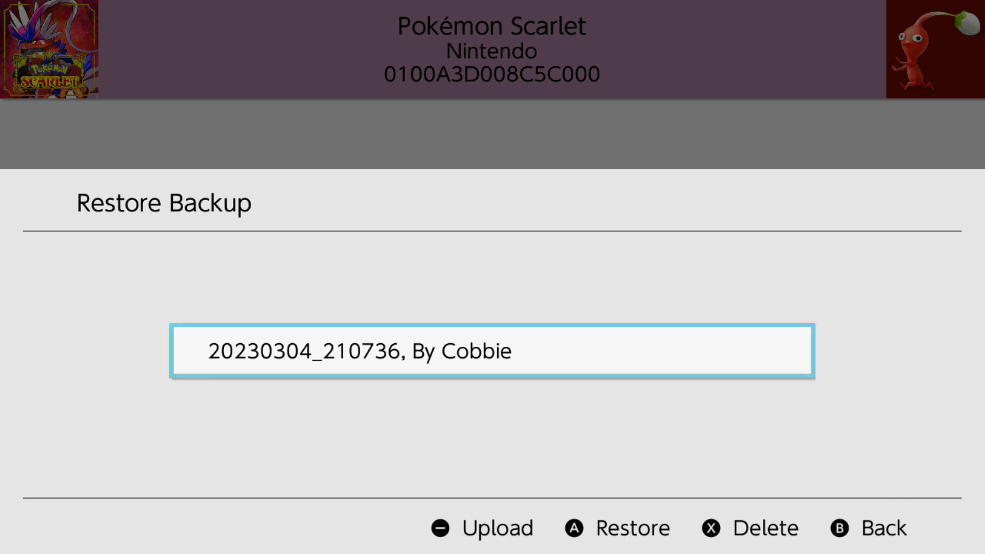
key(Return)
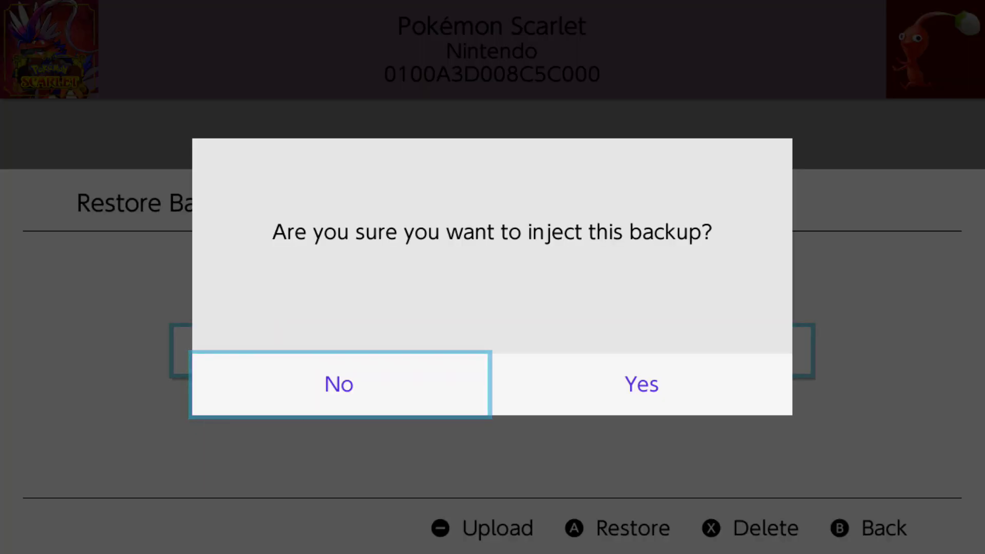
key(Right)
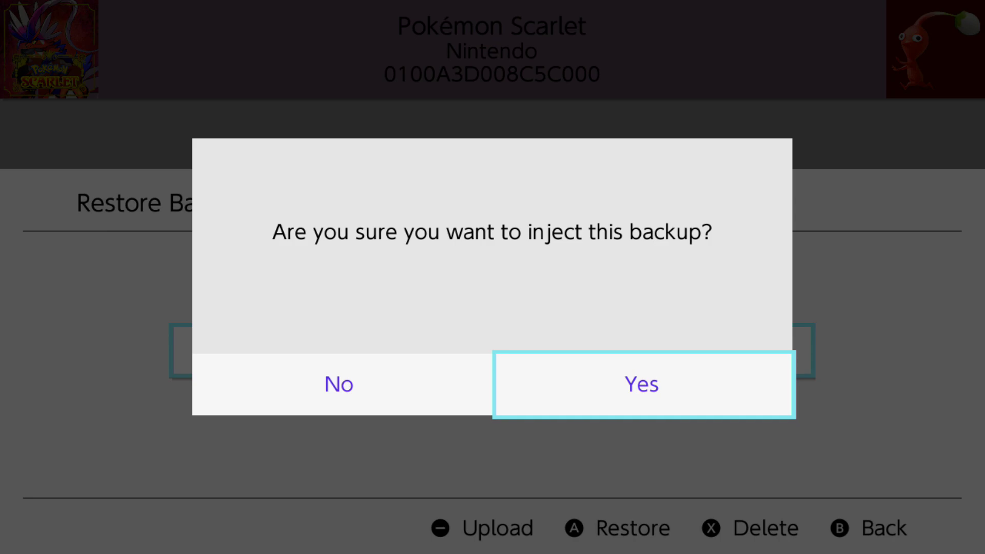
key(Return)
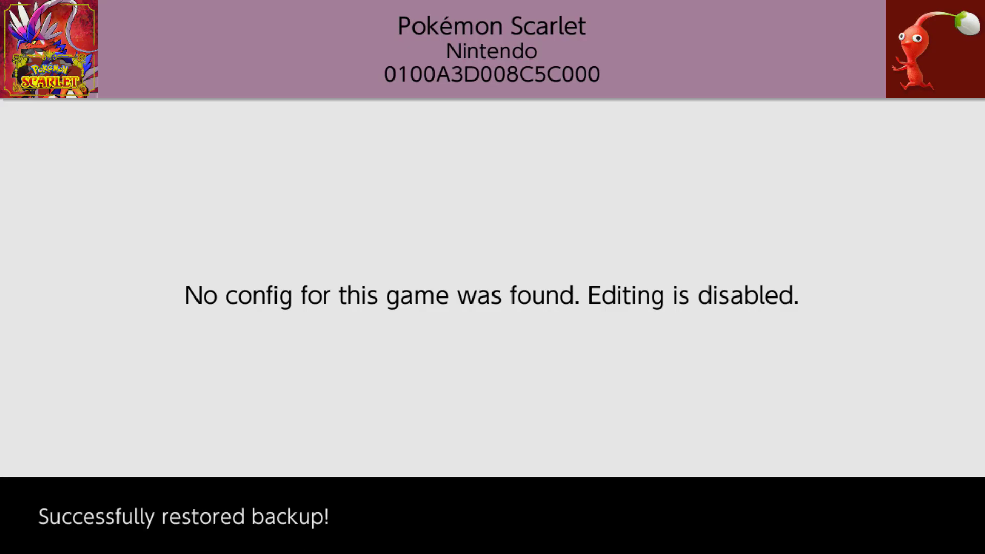